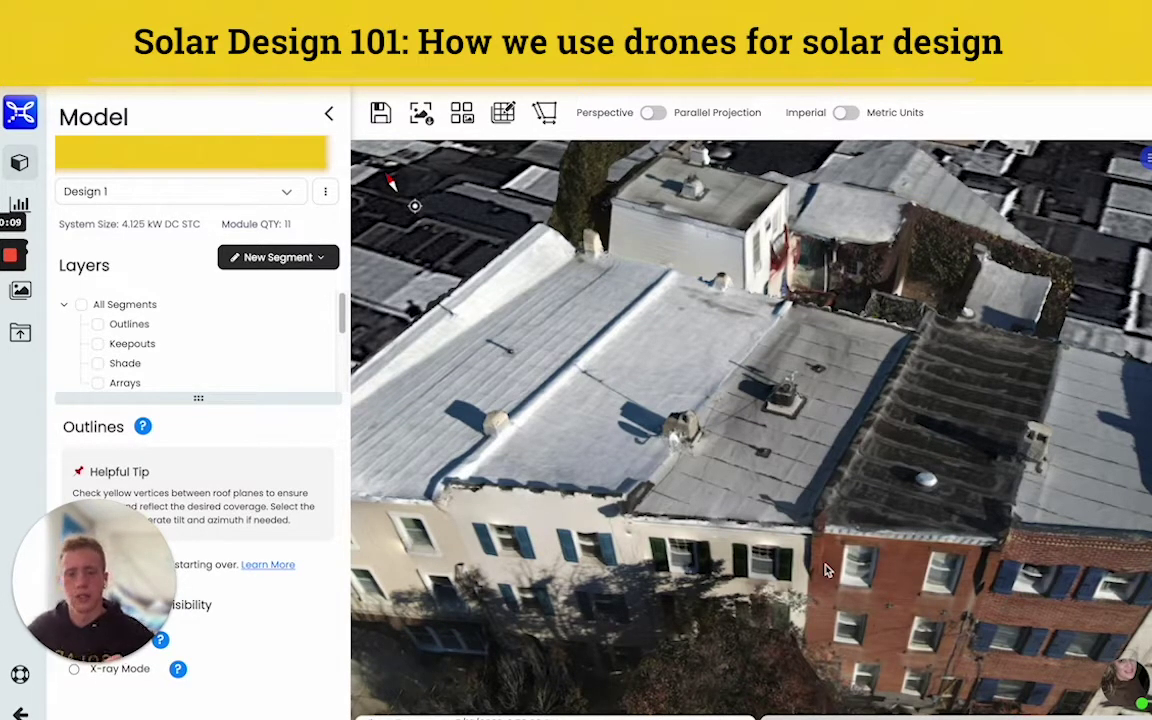
- Measure the width of the grey rowhouse roof from above with the Ruler tool
{"action": "left_click_drag", "start_coordinate": [798, 569], "coordinate": [715, 515]}
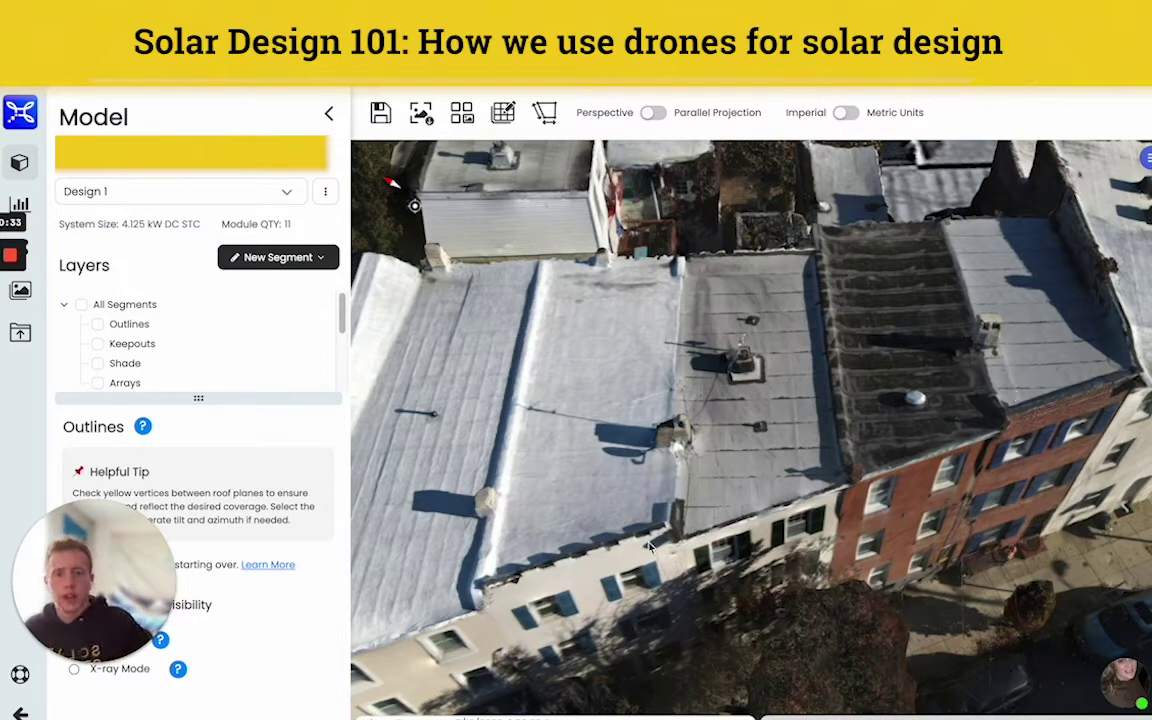
{"action": "left_click_drag", "start_coordinate": [838, 463], "coordinate": [838, 550]}
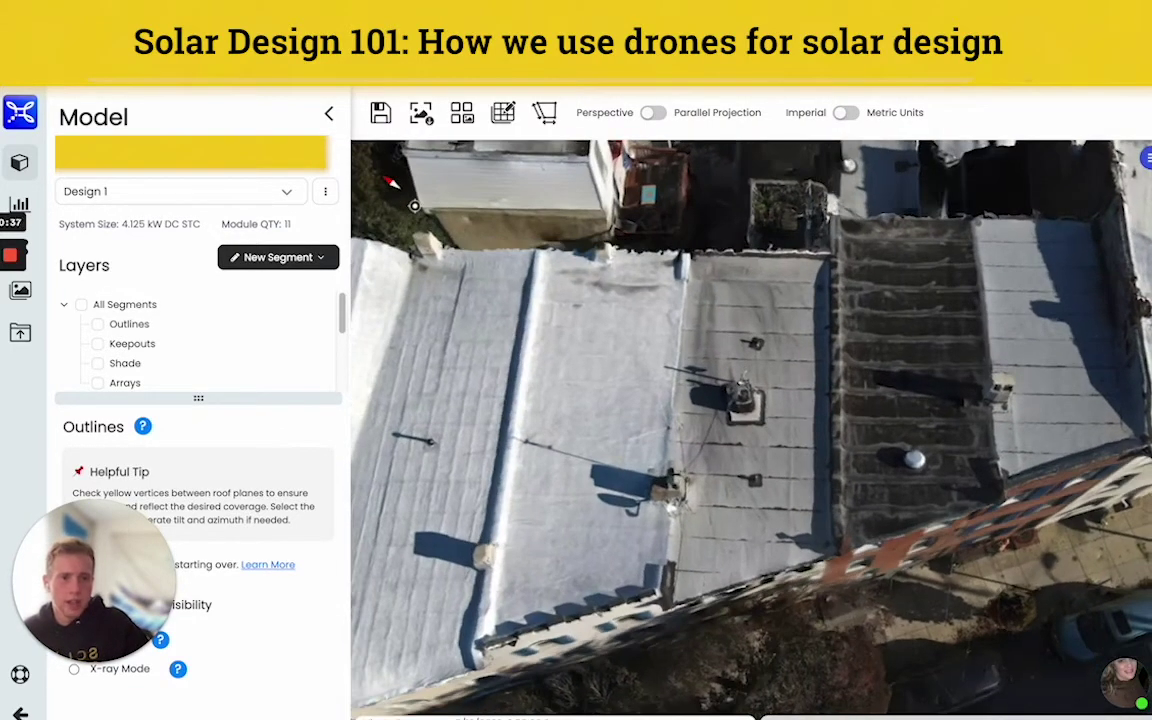
{"action": "left_click", "coordinate": [1146, 157]}
{"action": "left_click", "coordinate": [977, 160]}
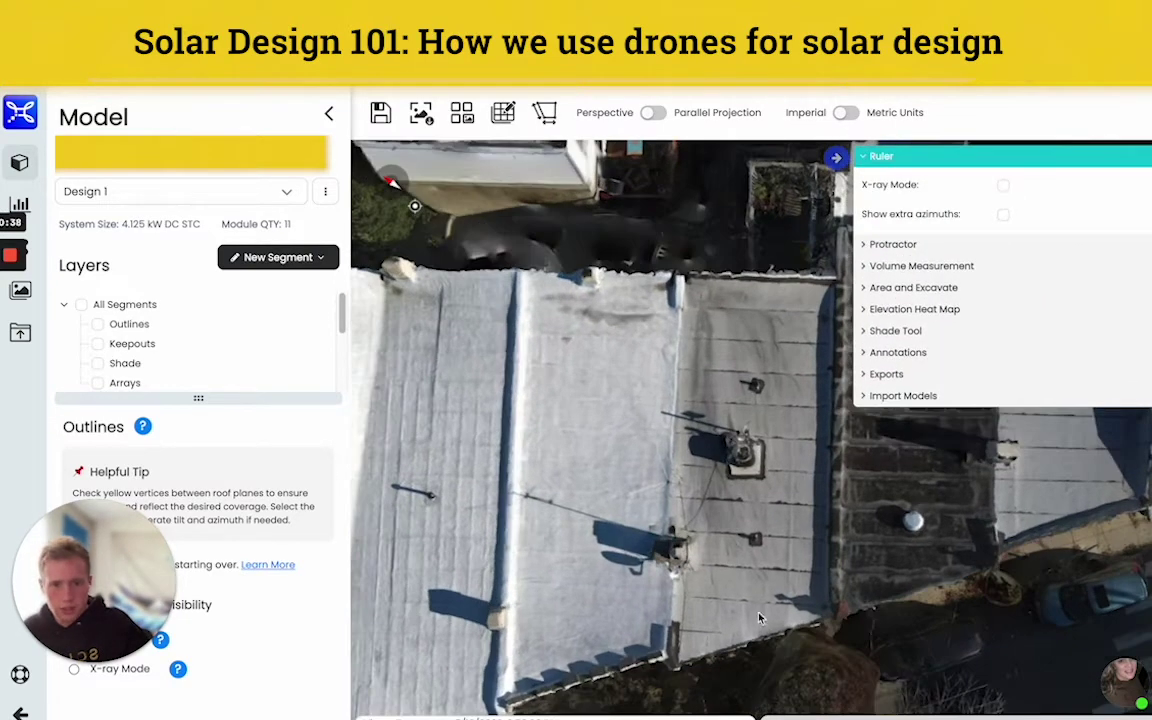
{"action": "left_click", "coordinate": [740, 583]}
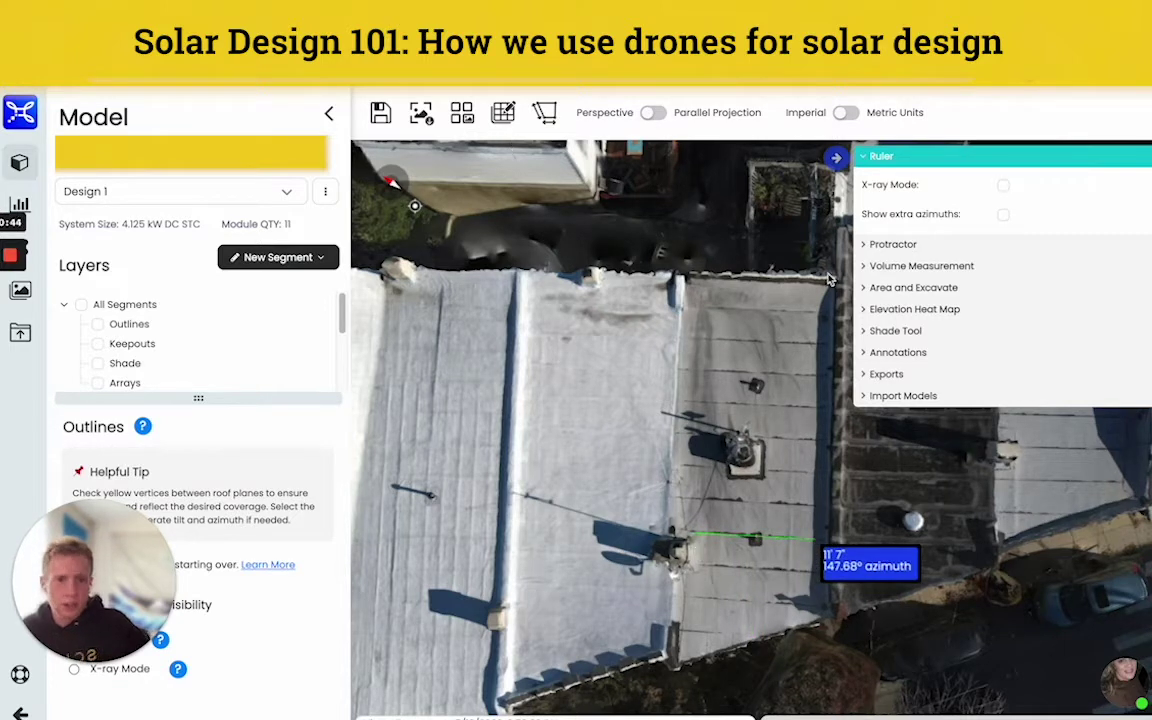
{"action": "left_click", "coordinate": [836, 157]}
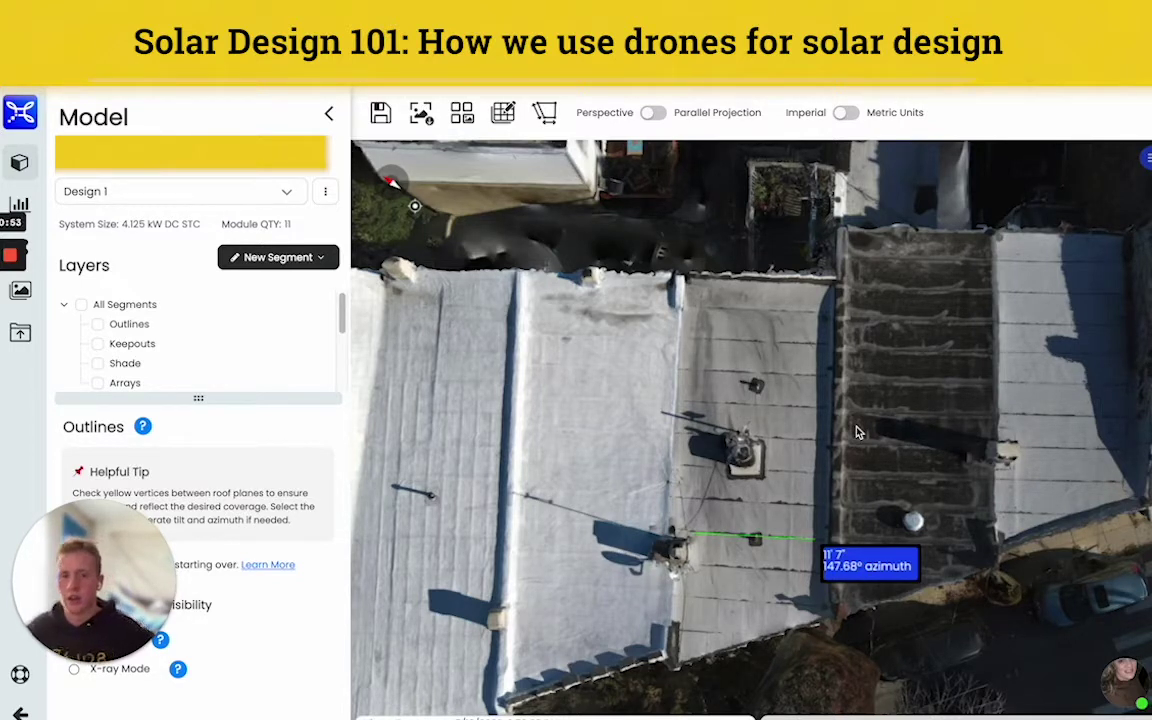
- Show all segment layers on the model and examine the rowhouse roof's module layout around its keepouts
{"action": "right_click_drag", "start_coordinate": [765, 467], "coordinate": [788, 420]}
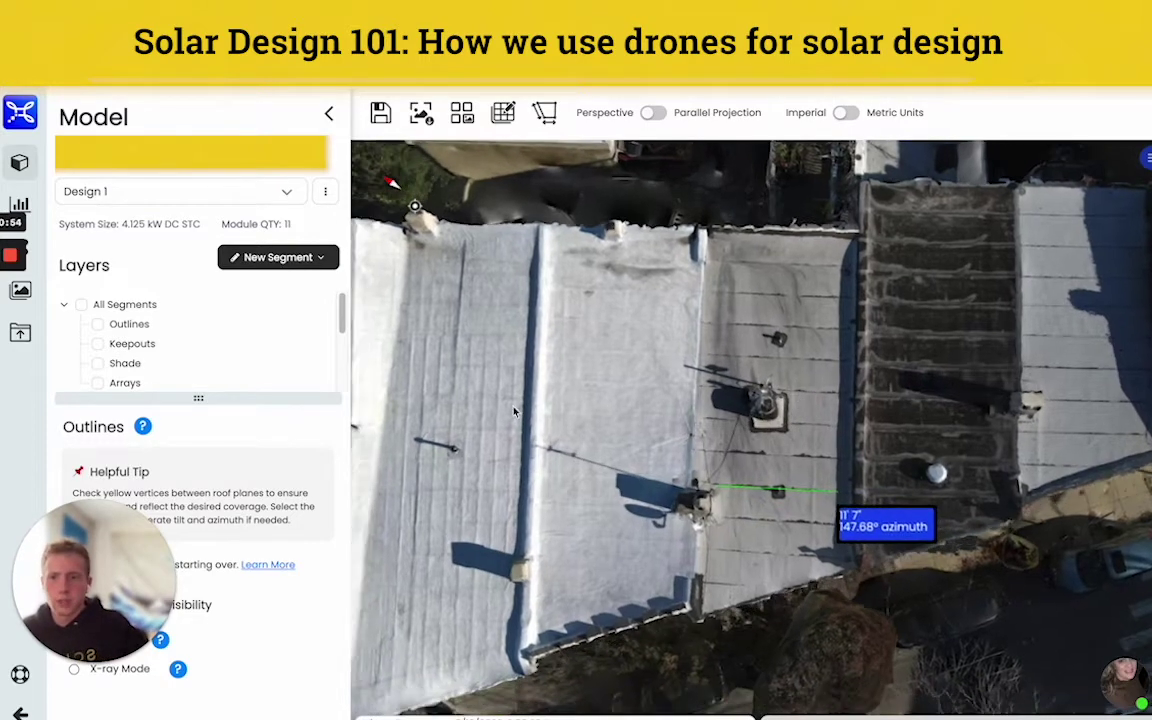
{"action": "left_click", "coordinate": [86, 308]}
{"action": "left_click", "coordinate": [84, 306]}
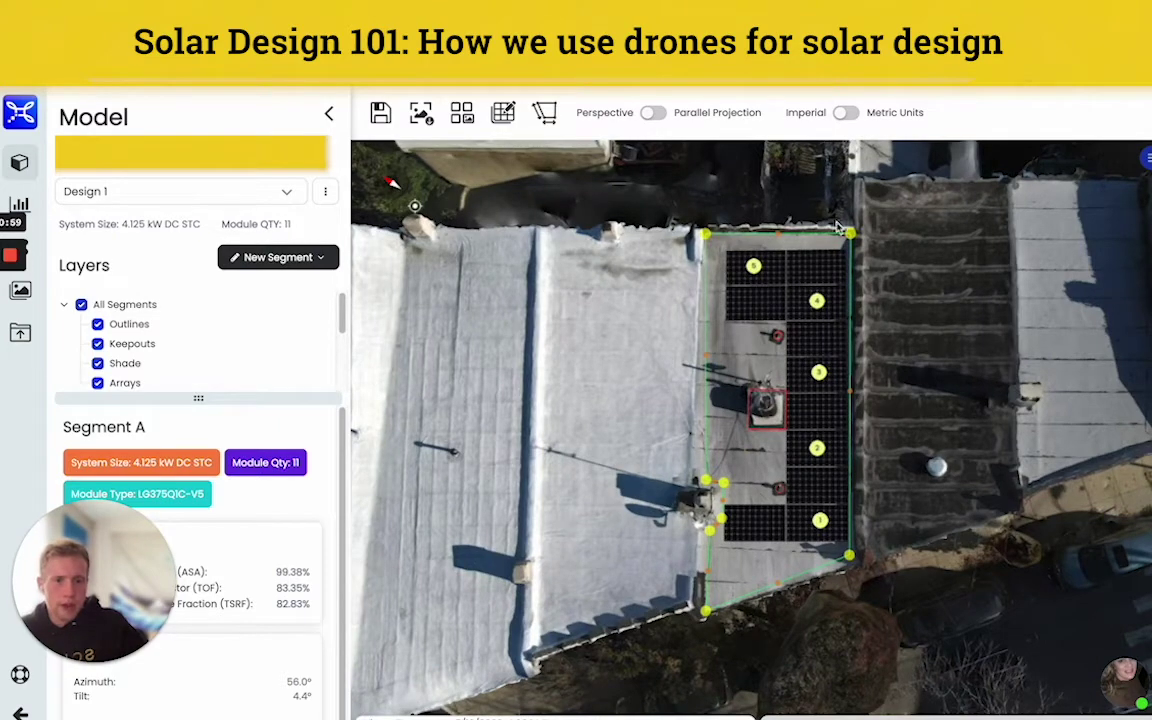
{"action": "scroll", "coordinate": [710, 455], "scroll_direction": "up", "scroll_amount": 5}
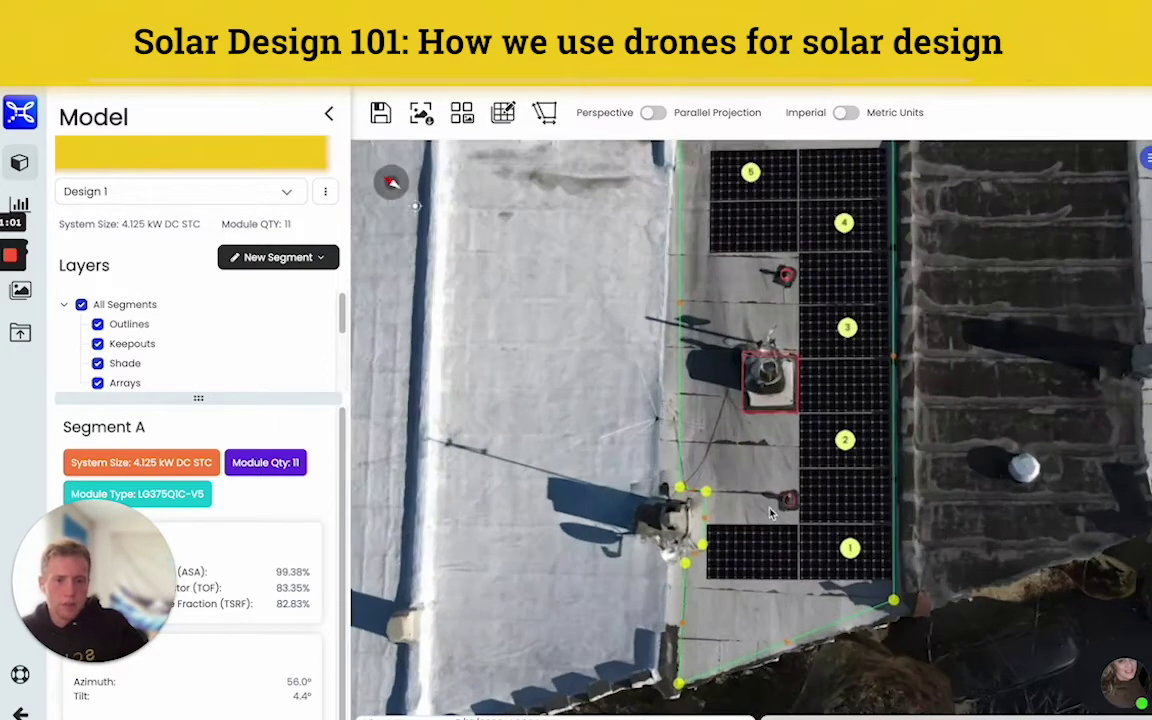
{"action": "left_click_drag", "start_coordinate": [841, 541], "coordinate": [693, 588]}
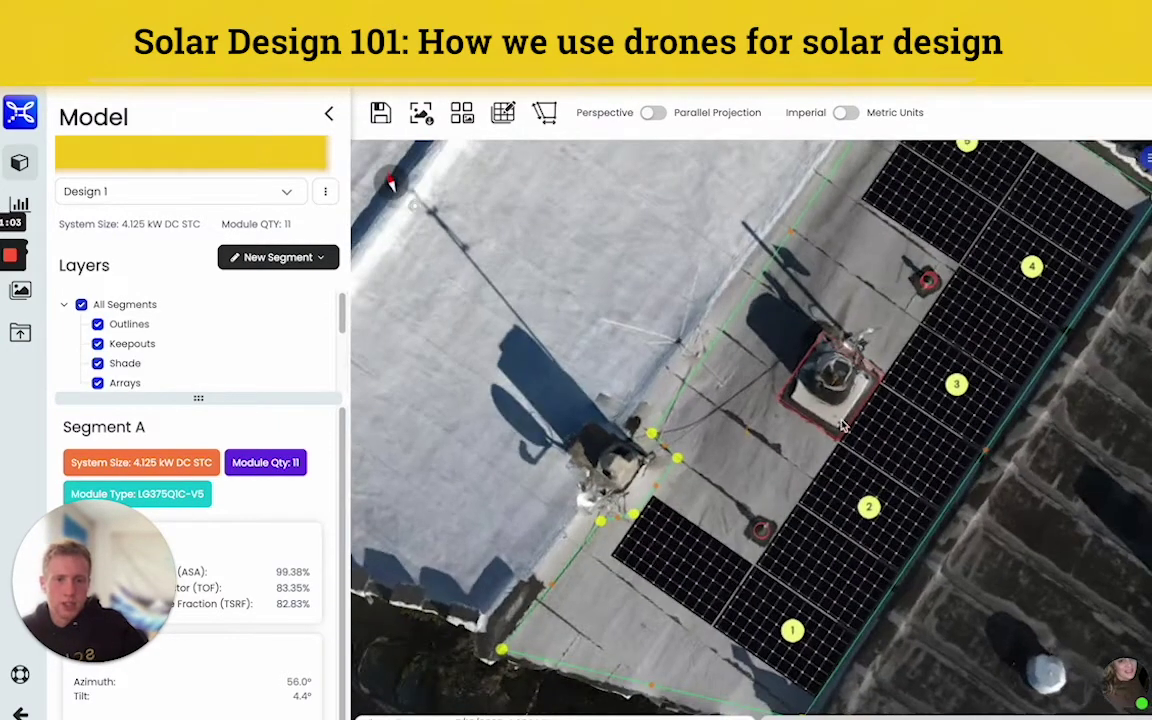
{"action": "left_click_drag", "start_coordinate": [863, 398], "coordinate": [783, 604]}
{"action": "scroll", "coordinate": [783, 604], "scroll_direction": "down", "scroll_amount": 5}
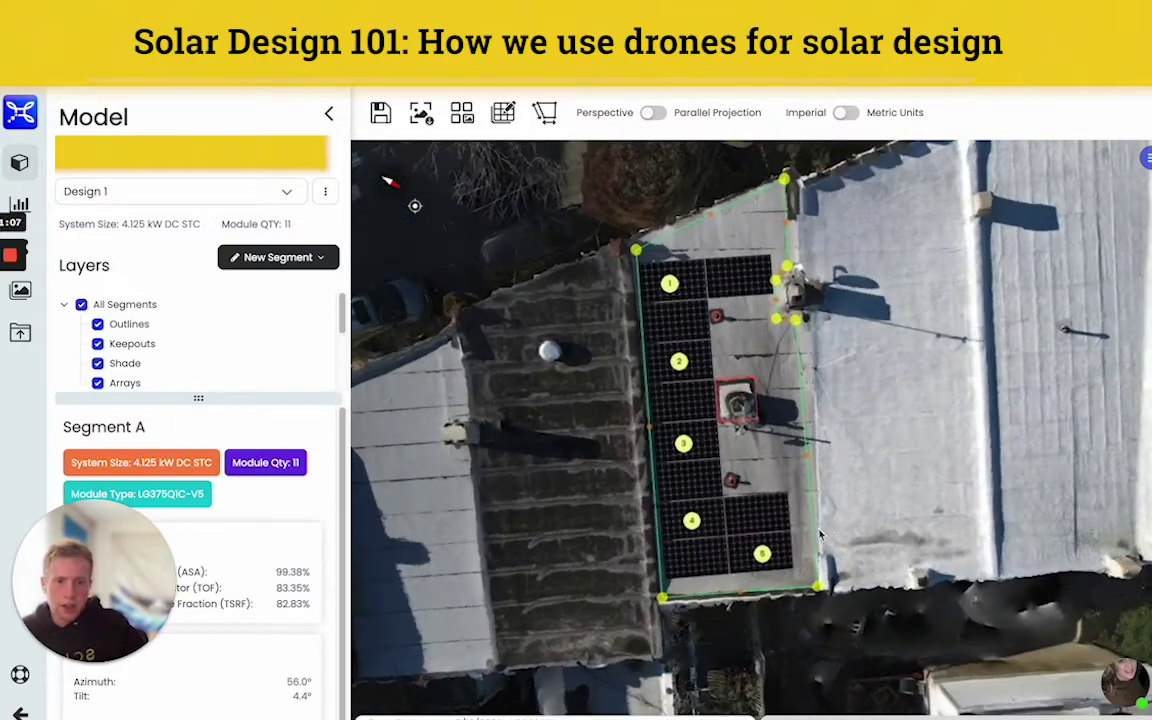
- Delete all modules in Segment A's array and refill the roof with LG 375 modules in landscape orientation
{"action": "left_click", "coordinate": [187, 382]}
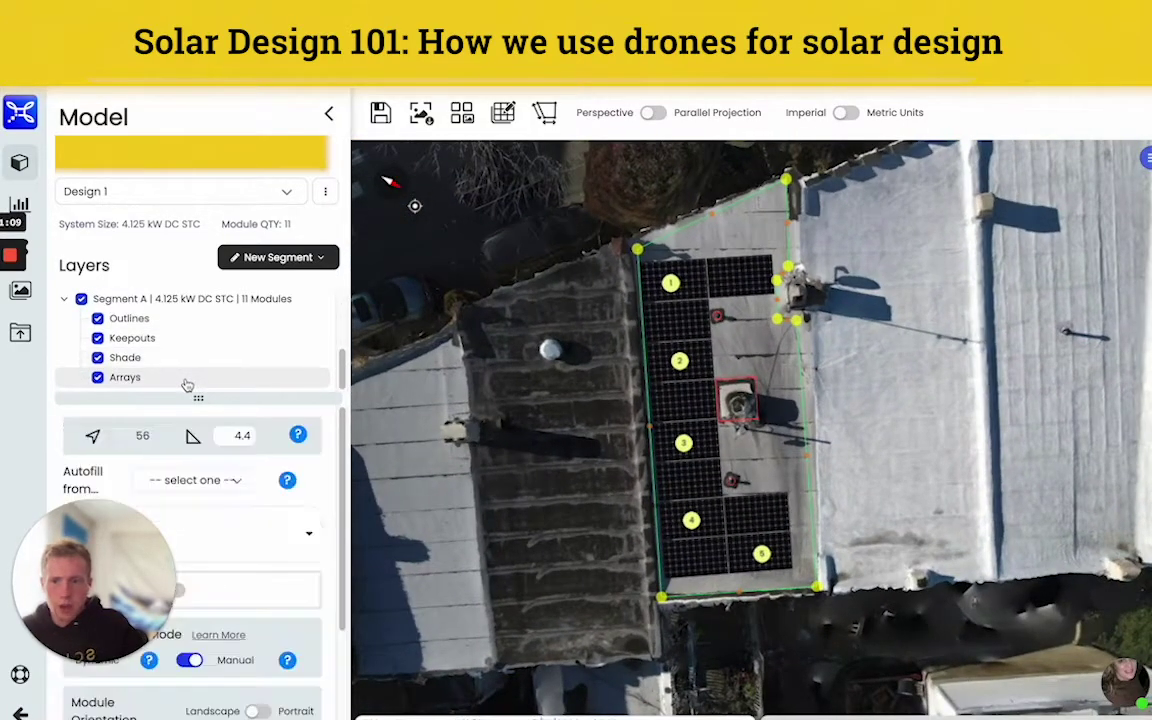
{"action": "scroll", "coordinate": [222, 640], "scroll_direction": "down", "scroll_amount": 2}
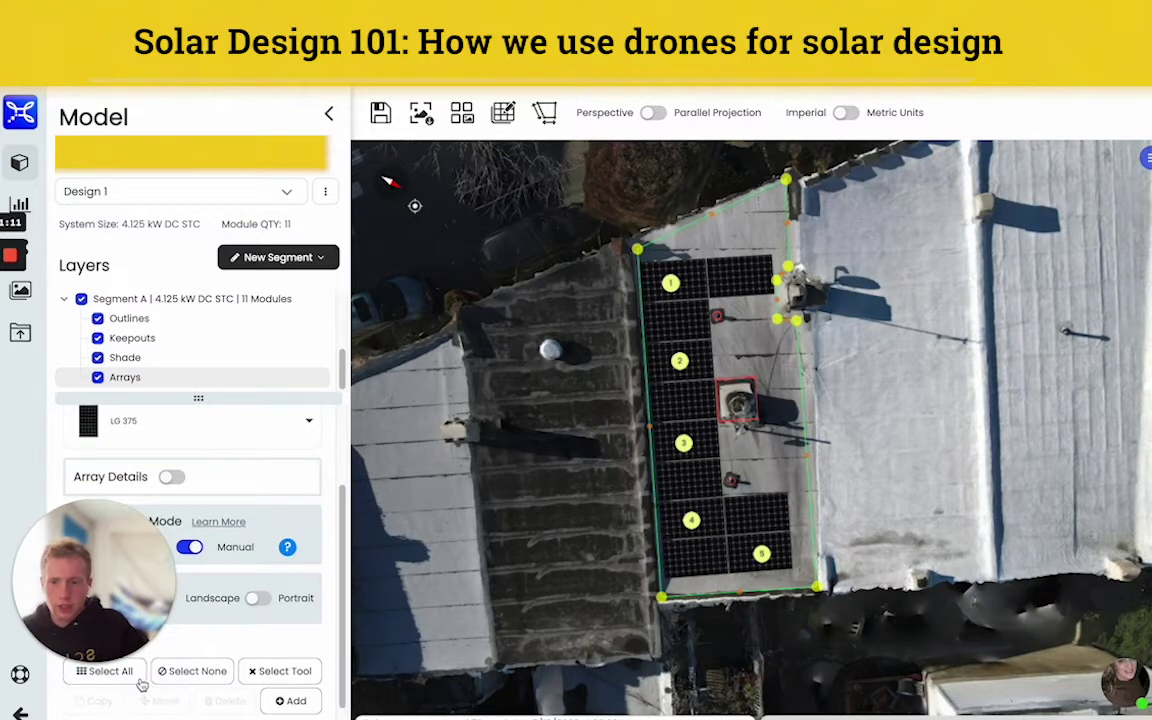
{"action": "left_click", "coordinate": [225, 701]}
{"action": "left_click", "coordinate": [650, 458]}
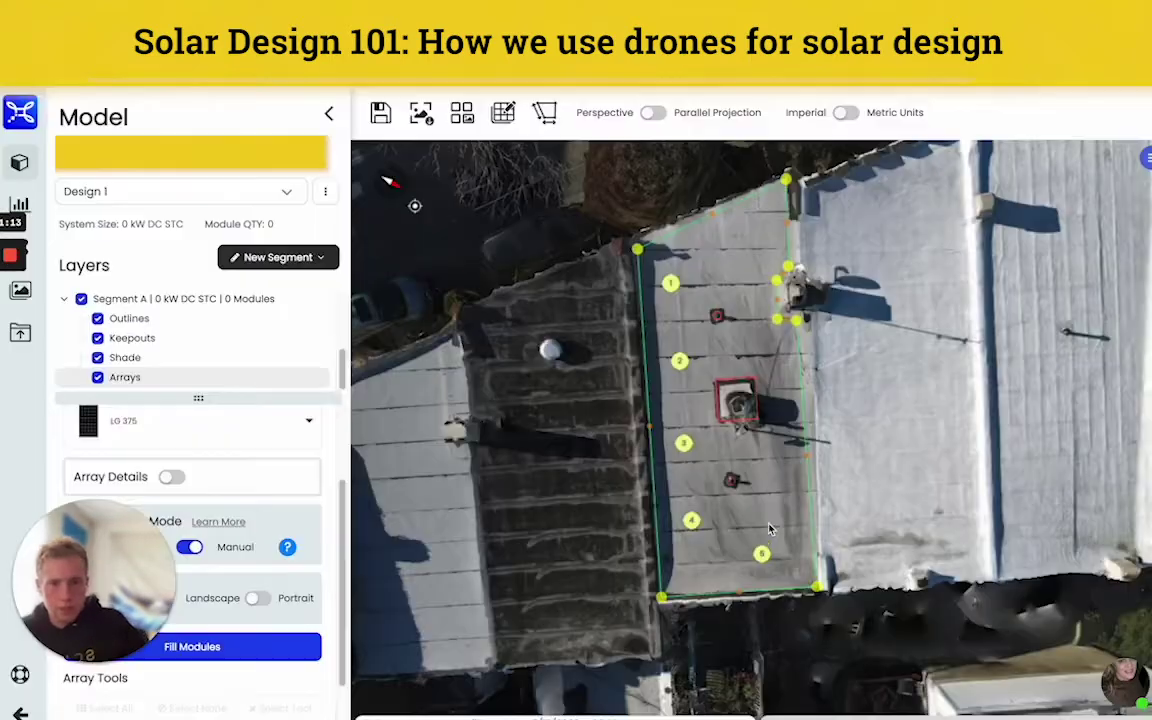
{"action": "left_click_drag", "start_coordinate": [769, 526], "coordinate": [761, 525]}
{"action": "left_click", "coordinate": [278, 646]}
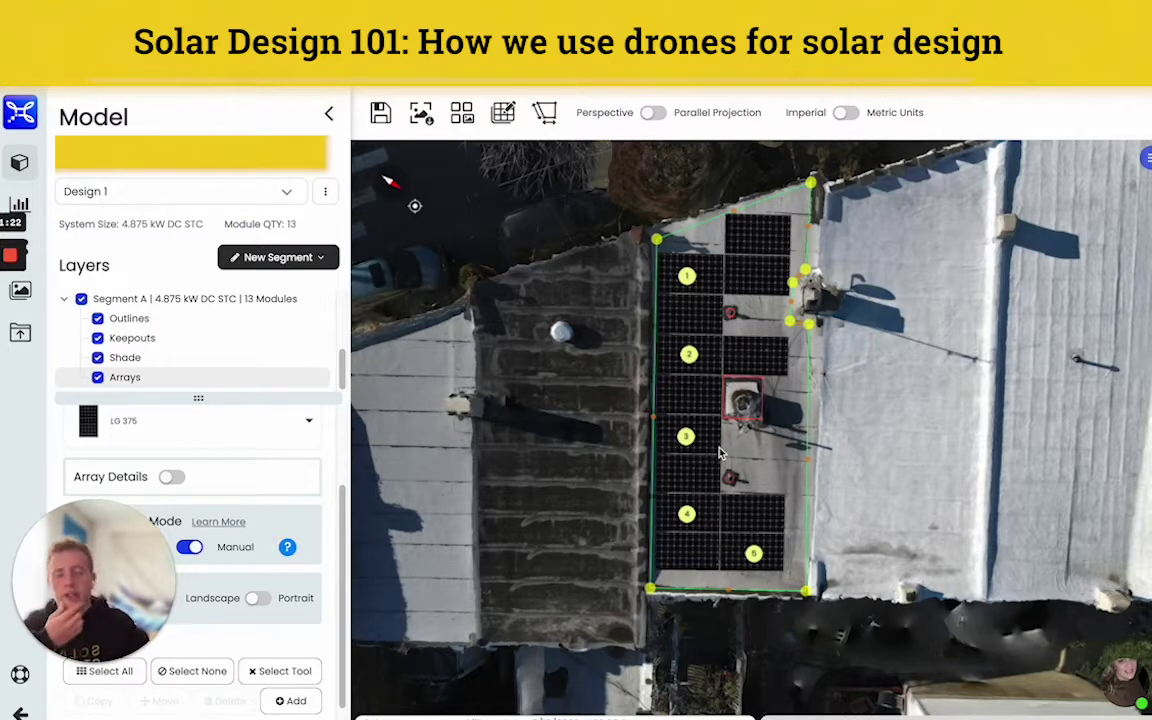
- Remove the module next to the rectangular keepout from Segment A's array and confirm the deletion
{"action": "left_click", "coordinate": [765, 363]}
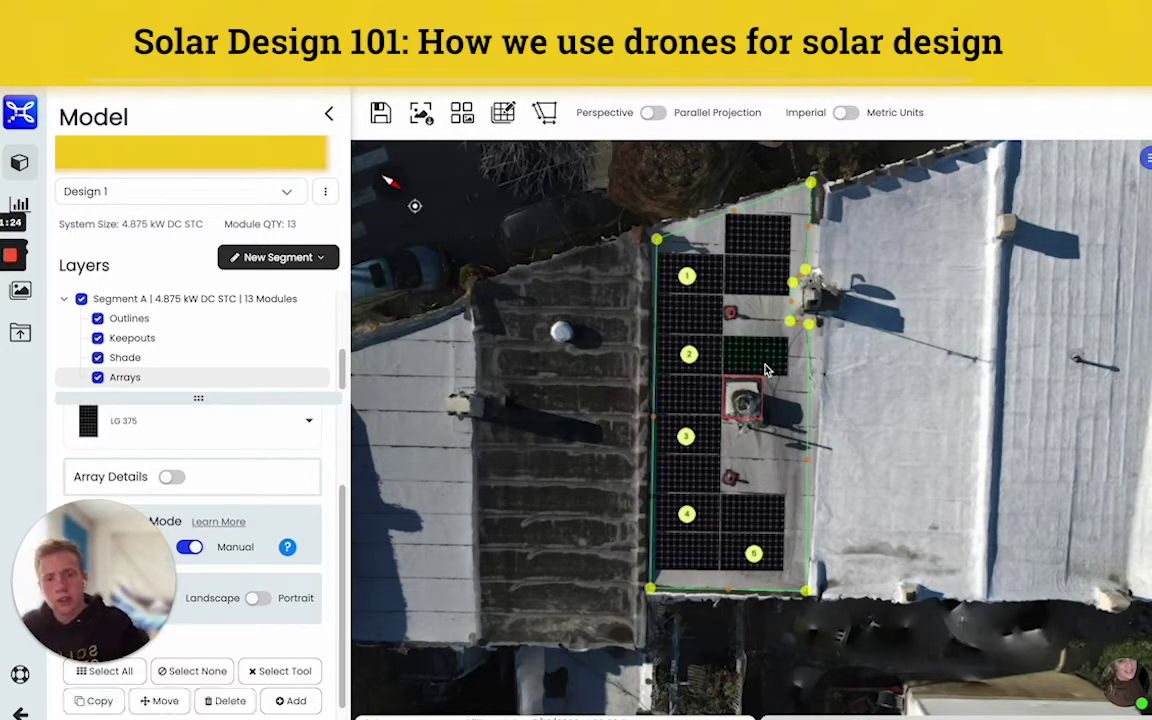
{"action": "key", "text": "Delete"}
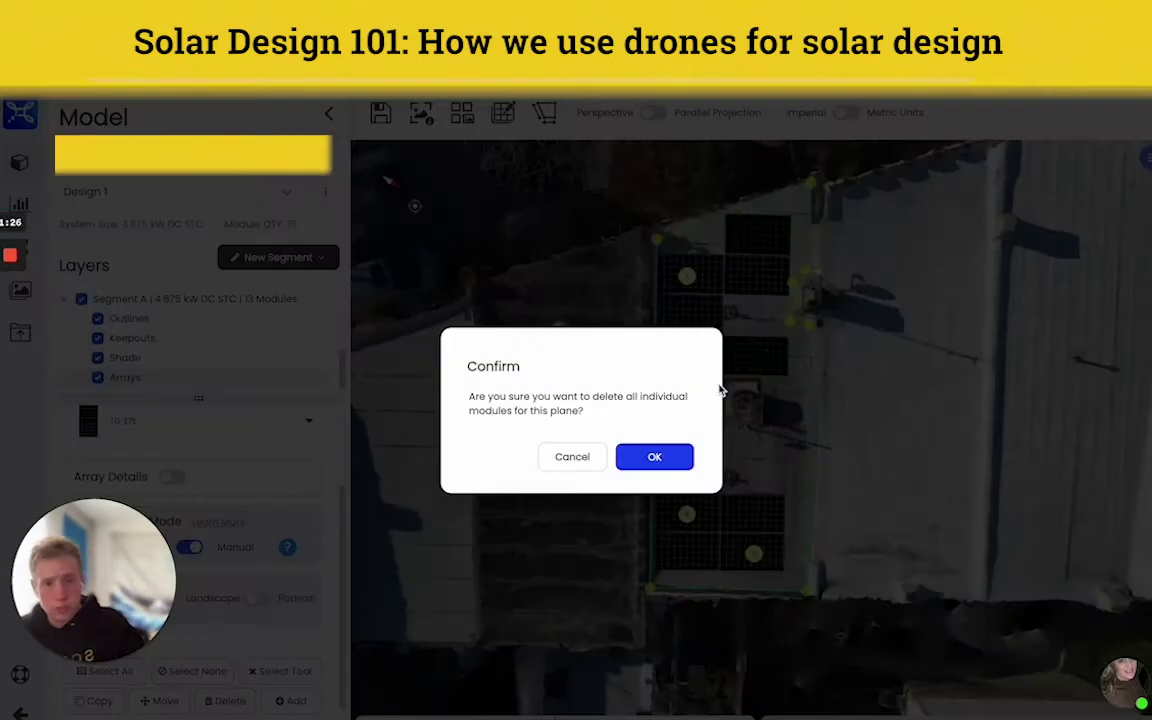
{"action": "left_click", "coordinate": [653, 455]}
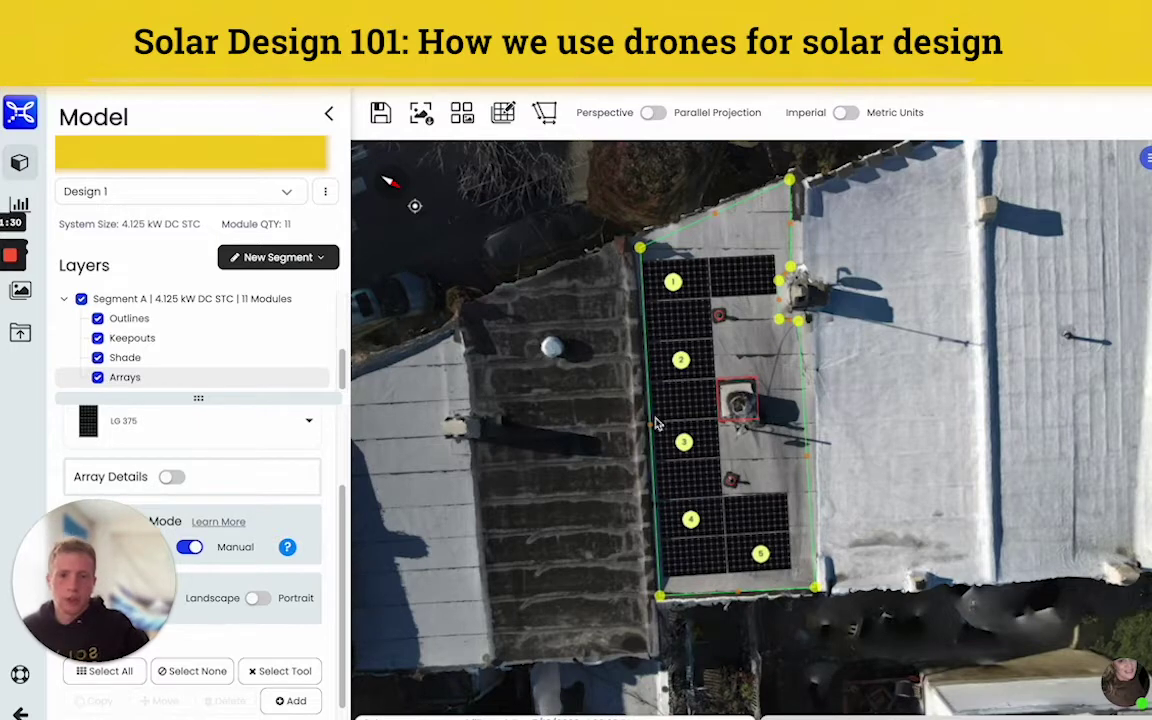
- Examine the roof array up close and review Segment A's keepout settings and shade viewshed values
{"action": "left_click_drag", "start_coordinate": [692, 462], "coordinate": [731, 457]}
{"action": "left_click_drag", "start_coordinate": [453, 240], "coordinate": [640, 183]}
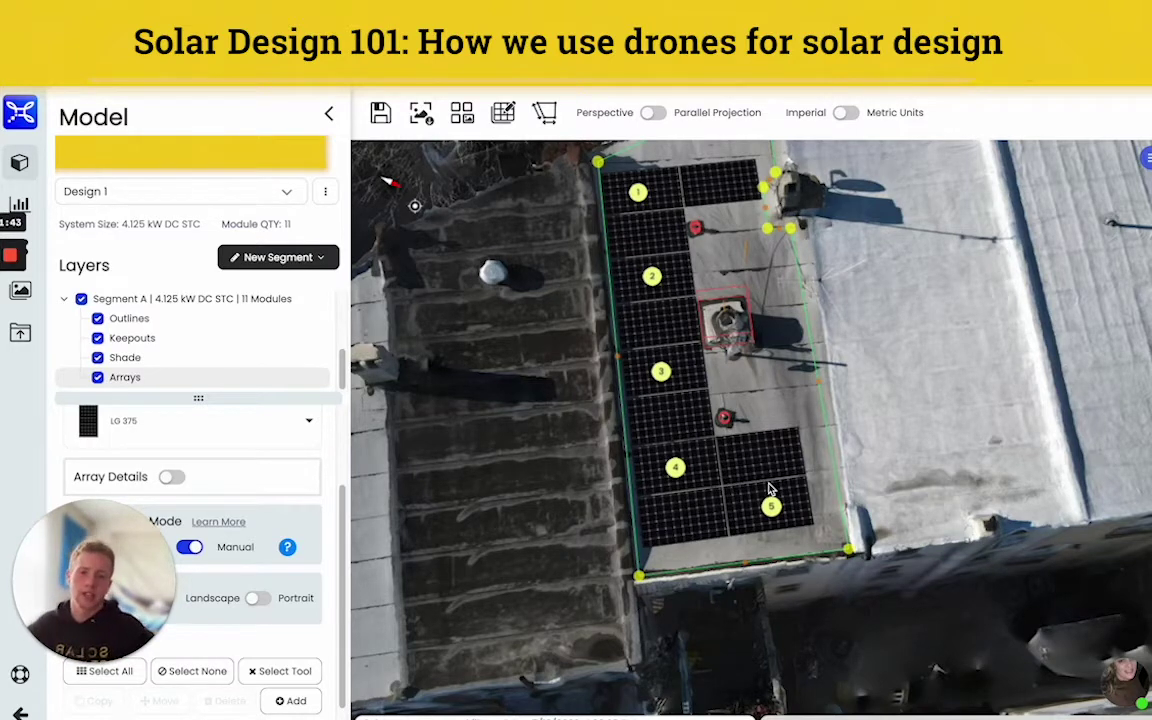
{"action": "scroll", "coordinate": [682, 494], "scroll_direction": "down", "scroll_amount": 3}
{"action": "scroll", "coordinate": [694, 494], "scroll_direction": "down", "scroll_amount": 2}
{"action": "scroll", "coordinate": [713, 416], "scroll_direction": "up", "scroll_amount": 3}
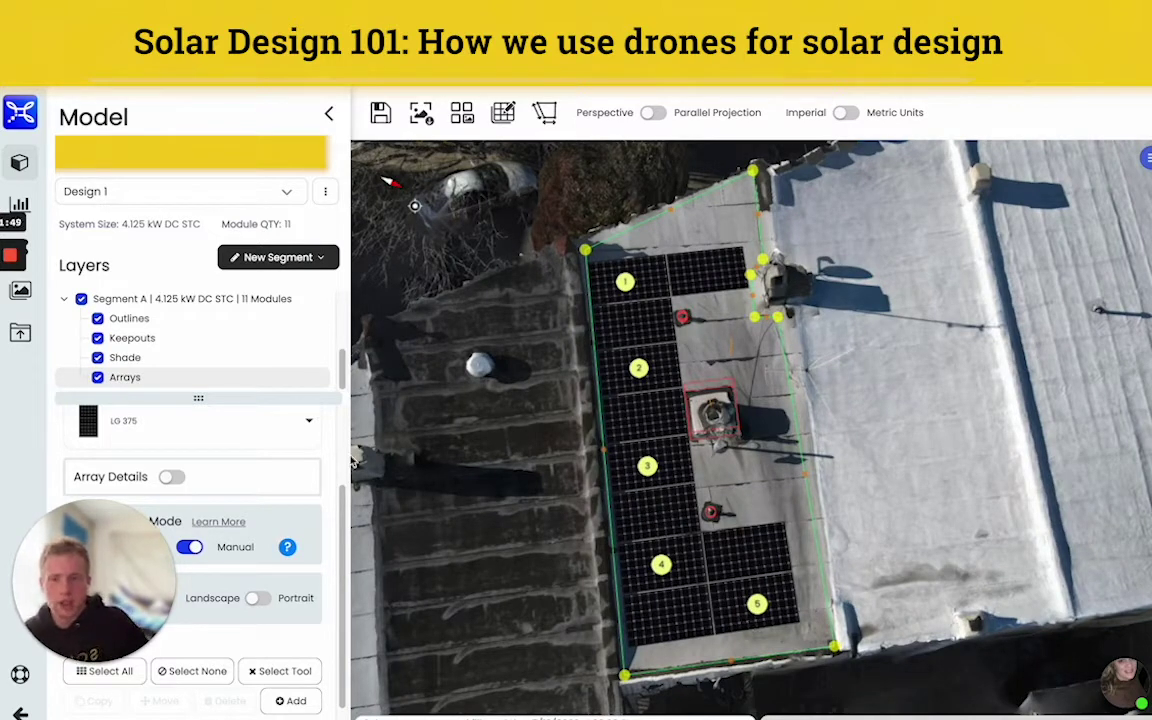
{"action": "left_click", "coordinate": [160, 338]}
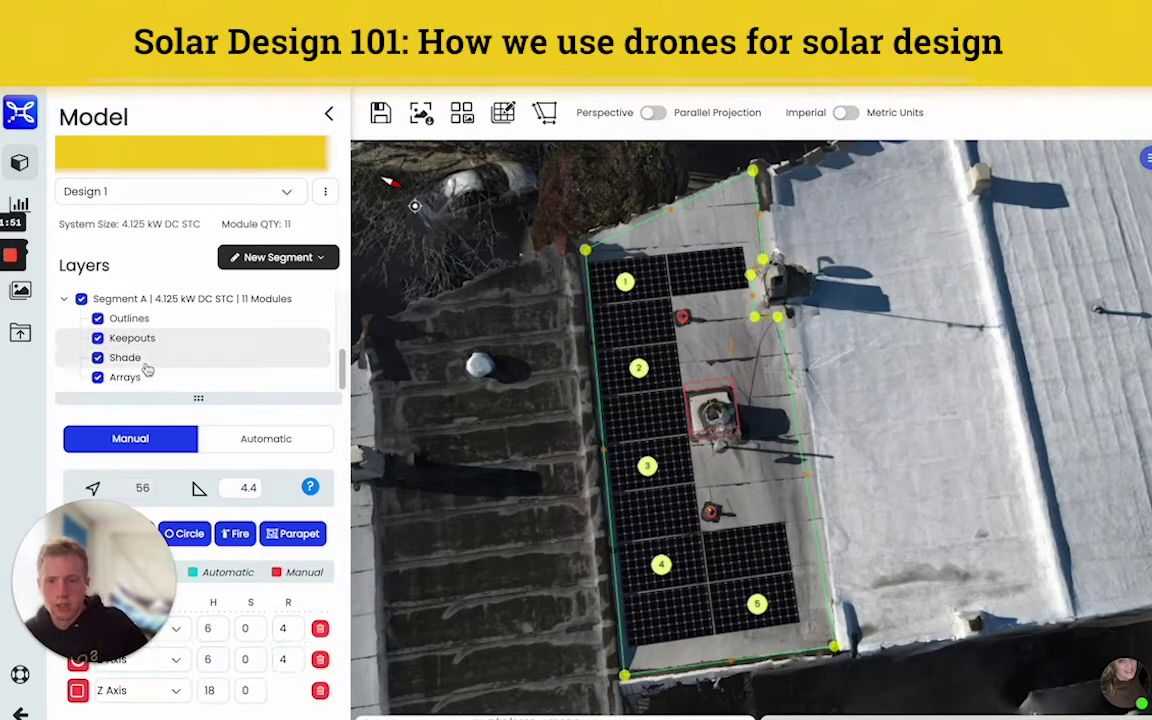
{"action": "left_click", "coordinate": [140, 358]}
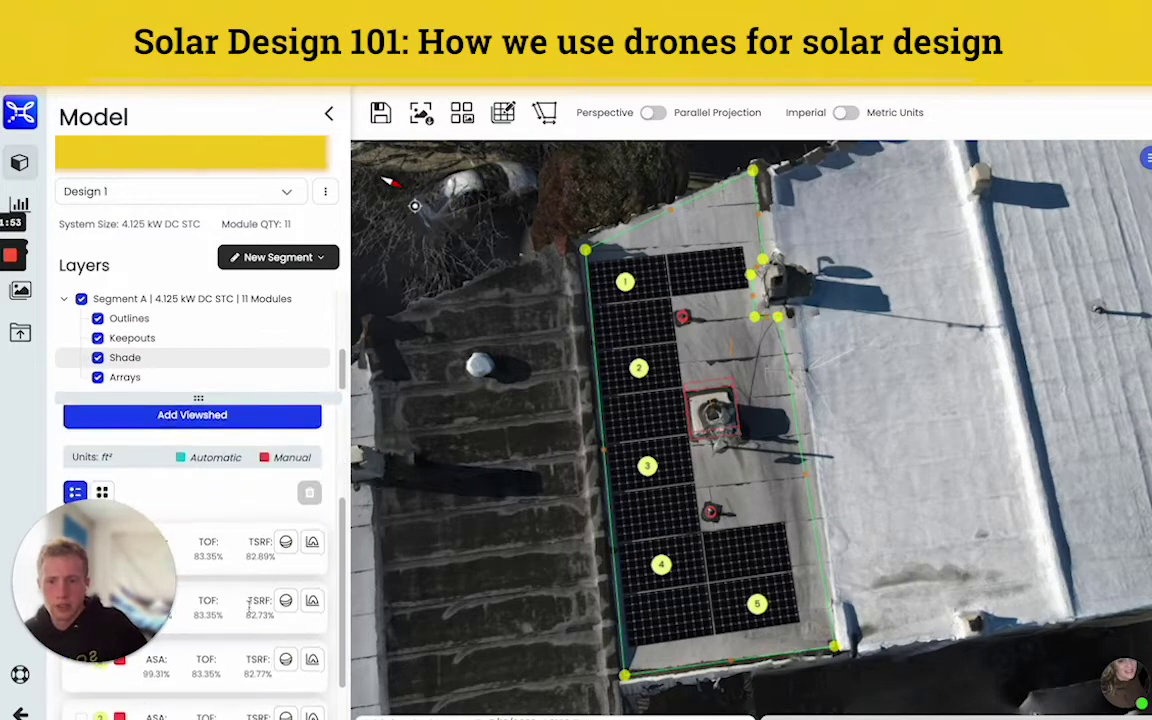
{"action": "scroll", "coordinate": [258, 590], "scroll_direction": "down", "scroll_amount": 1}
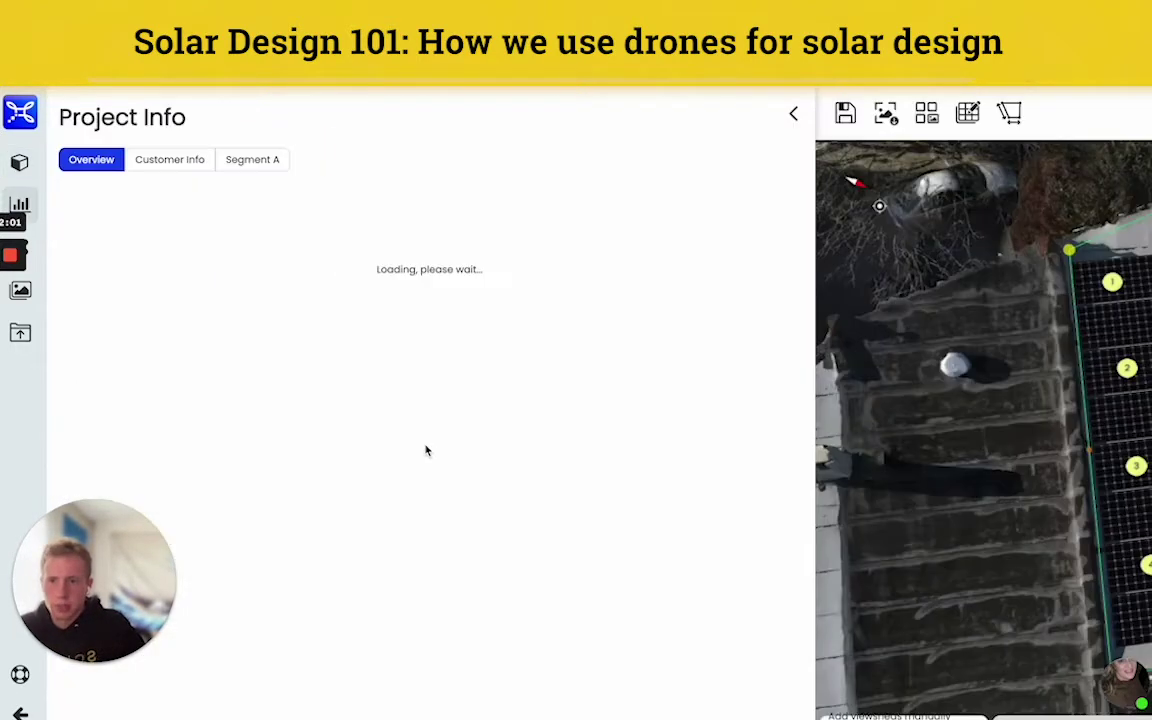
- Review the project overview's monthly solar access and energy production charts, and close the overview
{"action": "left_click", "coordinate": [20, 205]}
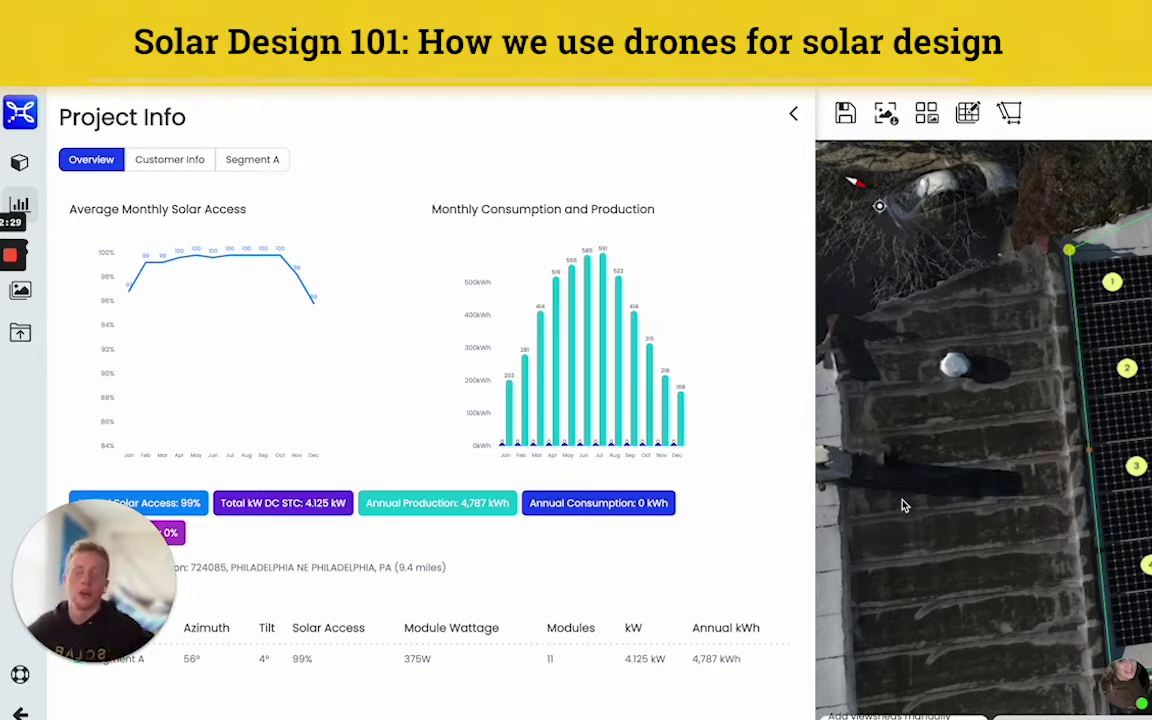
{"action": "left_click", "coordinate": [793, 114]}
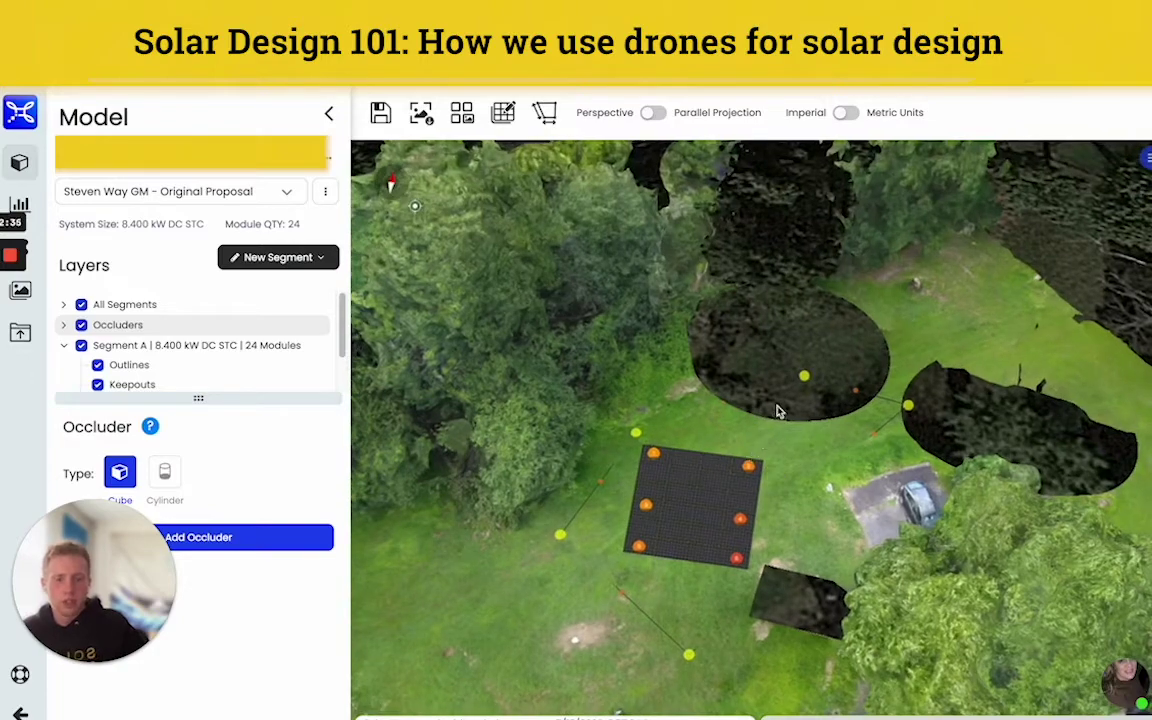
- Inspect the ground-mount design and hide its occluders to examine the trees beyond the array
{"action": "right_click_drag", "start_coordinate": [779, 411], "coordinate": [789, 383]}
{"action": "scroll", "coordinate": [748, 478], "scroll_direction": "up", "scroll_amount": 4}
{"action": "scroll", "coordinate": [727, 485], "scroll_direction": "up", "scroll_amount": 2}
{"action": "left_click_drag", "start_coordinate": [734, 494], "coordinate": [702, 484]}
{"action": "scroll", "coordinate": [700, 492], "scroll_direction": "down", "scroll_amount": 3}
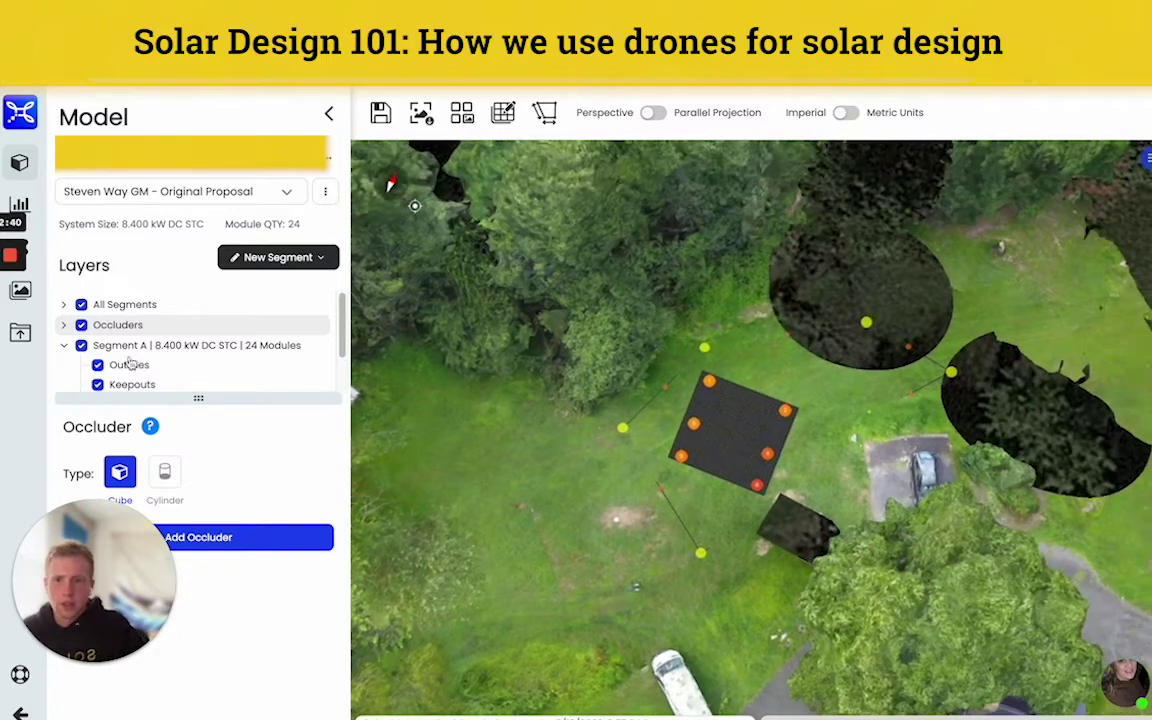
{"action": "left_click", "coordinate": [81, 324]}
{"action": "right_click_drag", "start_coordinate": [800, 440], "coordinate": [692, 512]}
{"action": "left_click_drag", "start_coordinate": [692, 512], "coordinate": [750, 460]}
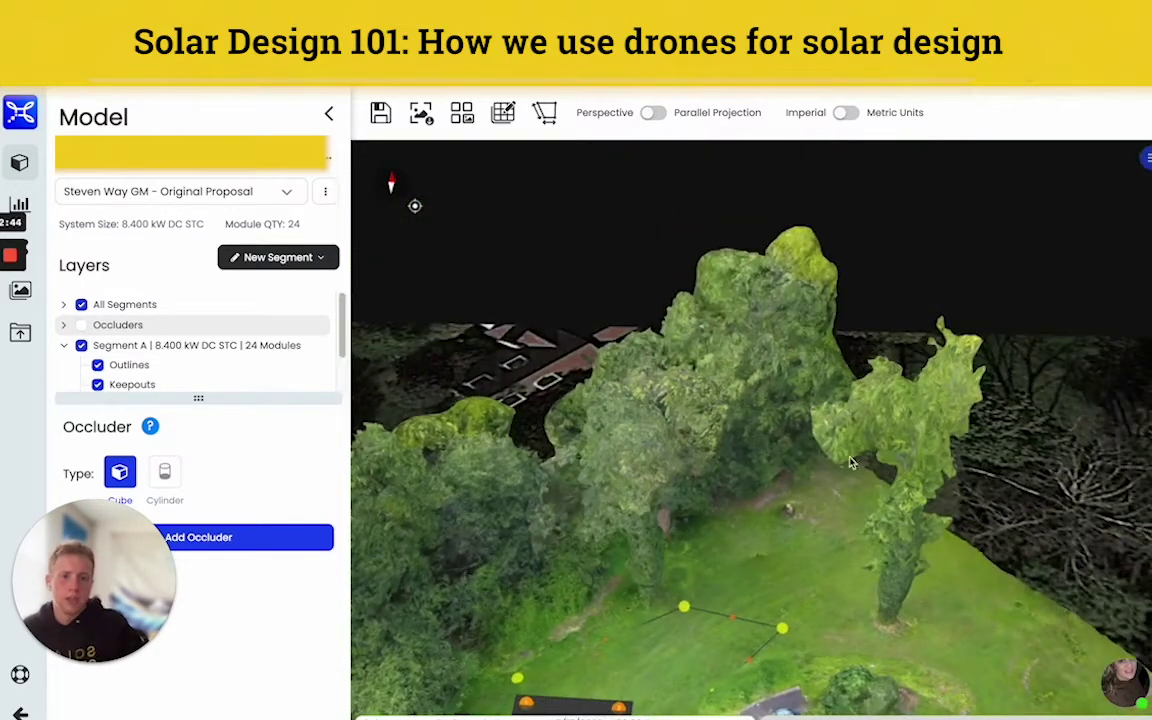
- Show the occluders again around the ground-mount array and compare the design with its installation photo in Google Drive
{"action": "left_click", "coordinate": [81, 324]}
{"action": "left_click_drag", "start_coordinate": [683, 645], "coordinate": [588, 463]}
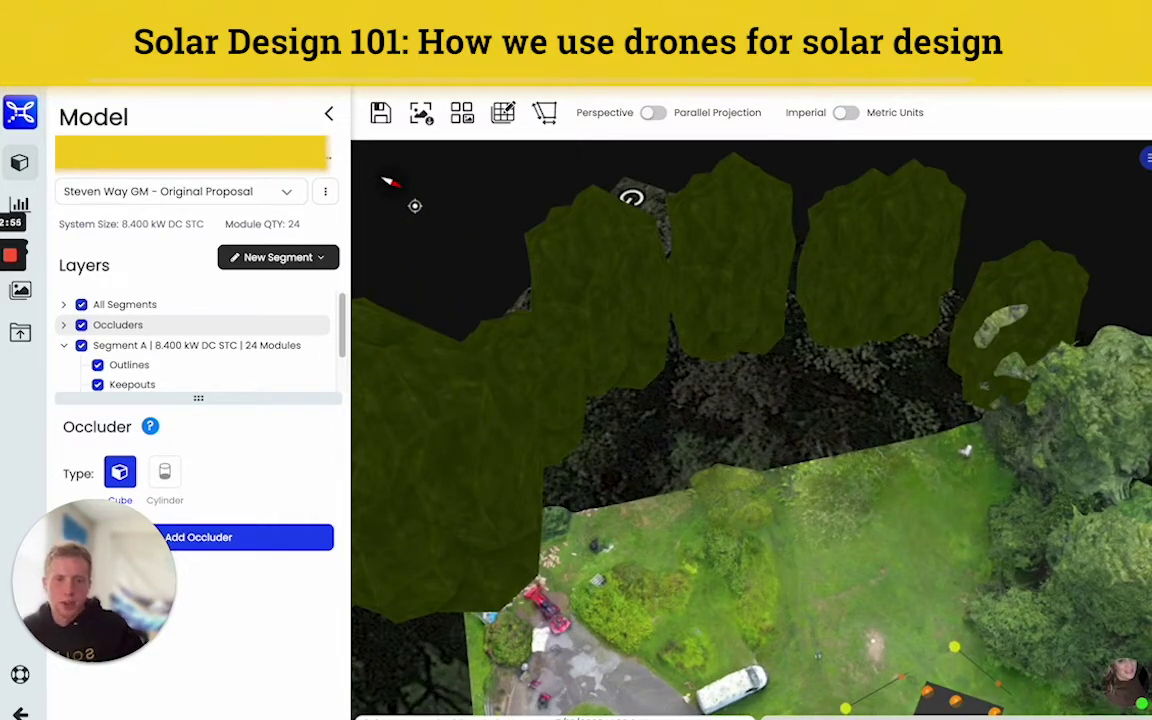
{"action": "left_click_drag", "start_coordinate": [874, 416], "coordinate": [779, 373]}
{"action": "scroll", "coordinate": [779, 332], "scroll_direction": "up", "scroll_amount": 5}
{"action": "left_click_drag", "start_coordinate": [772, 297], "coordinate": [746, 489]}
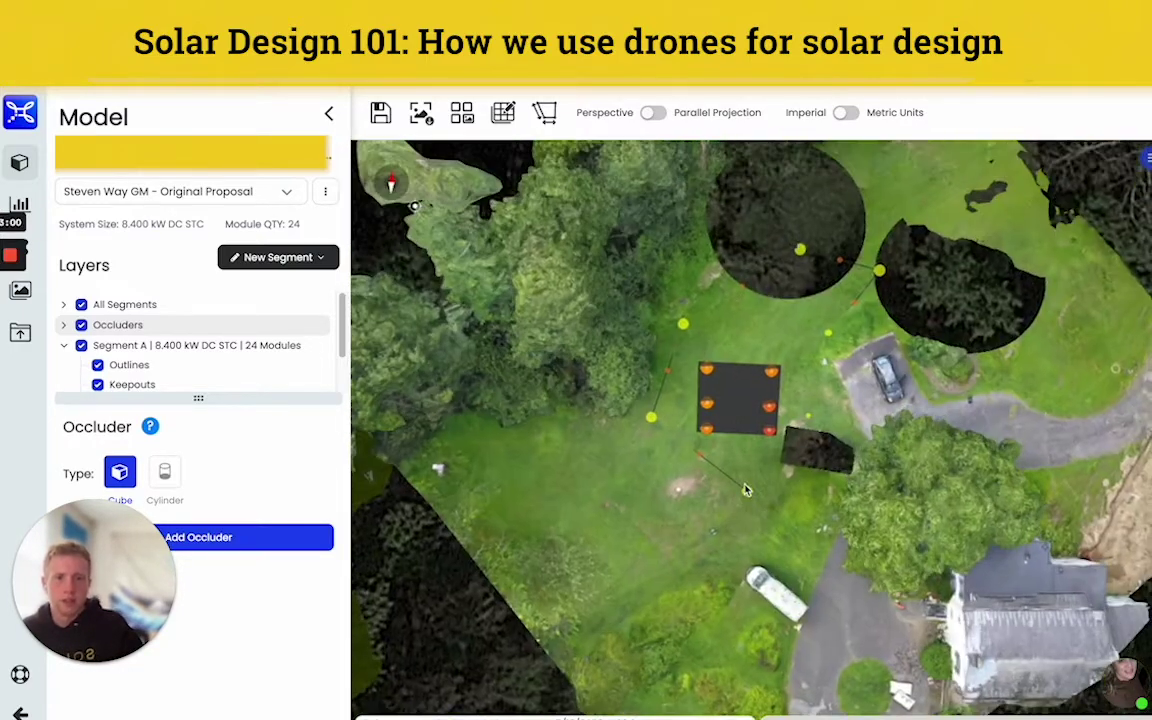
{"action": "scroll", "coordinate": [740, 468], "scroll_direction": "up", "scroll_amount": 3}
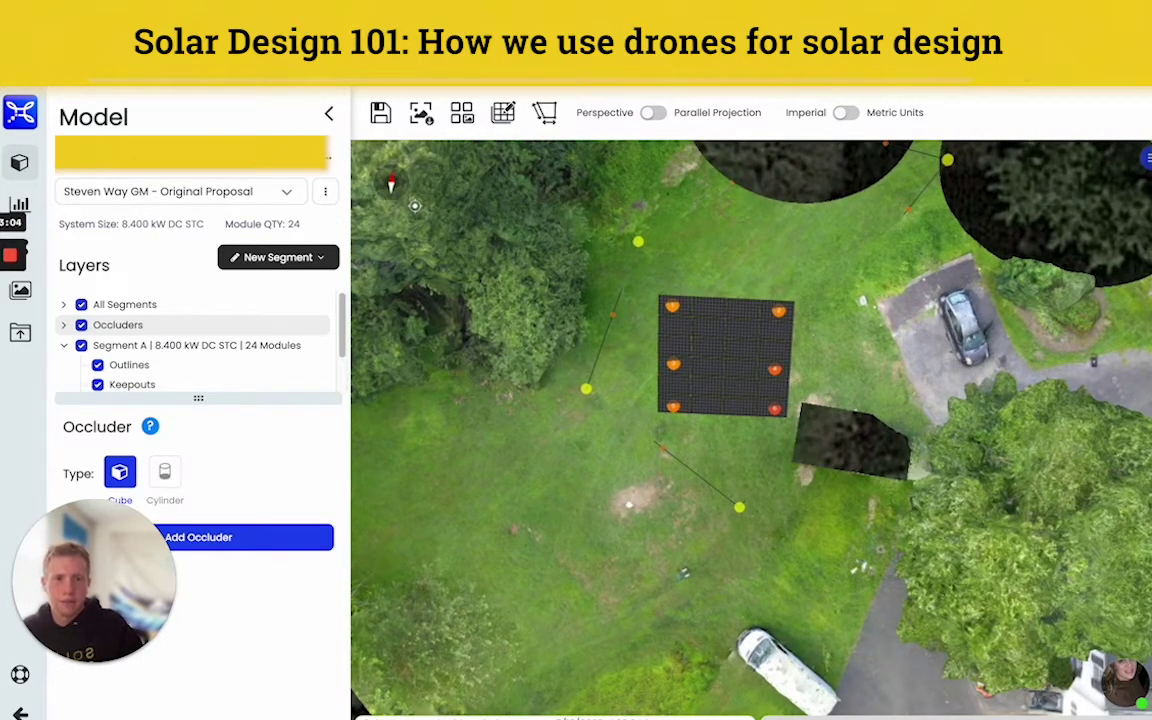
{"action": "left_click", "coordinate": [800, 34]}
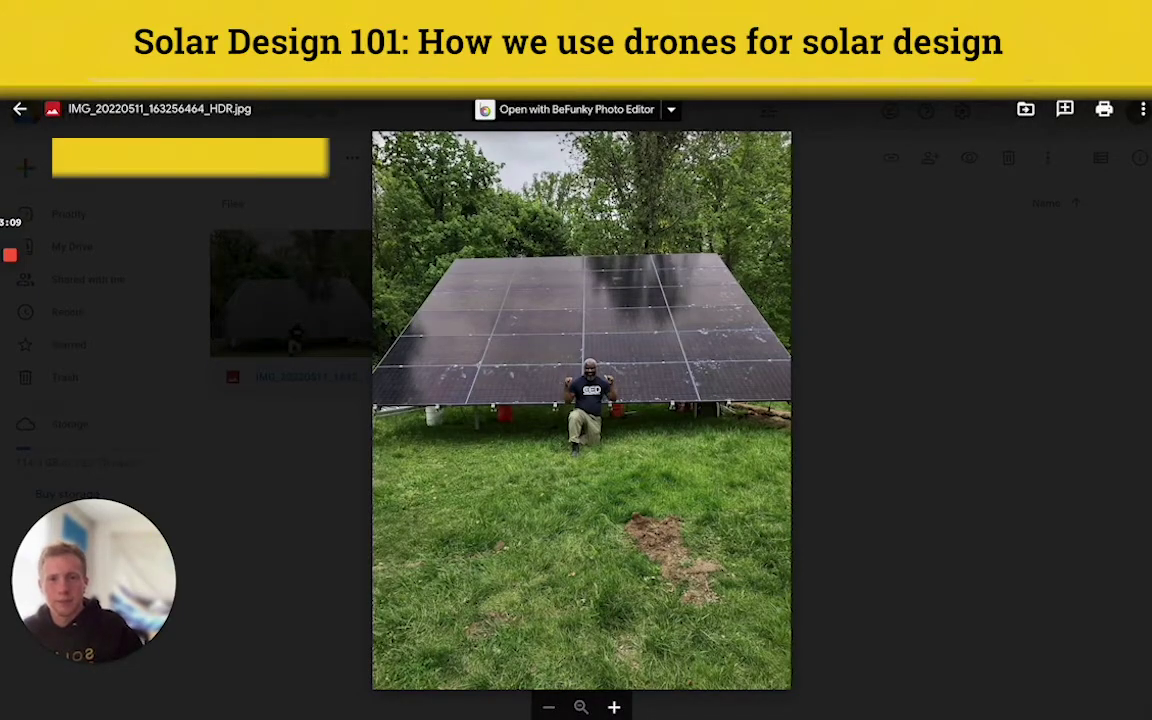
- Switch to the large commercial building's Design 4/26/22 and examine its rooftop arrays
{"action": "left_click", "coordinate": [480, 32]}
{"action": "scroll", "coordinate": [702, 524], "scroll_direction": "down", "scroll_amount": 5}
{"action": "left_click_drag", "start_coordinate": [795, 532], "coordinate": [697, 545]}
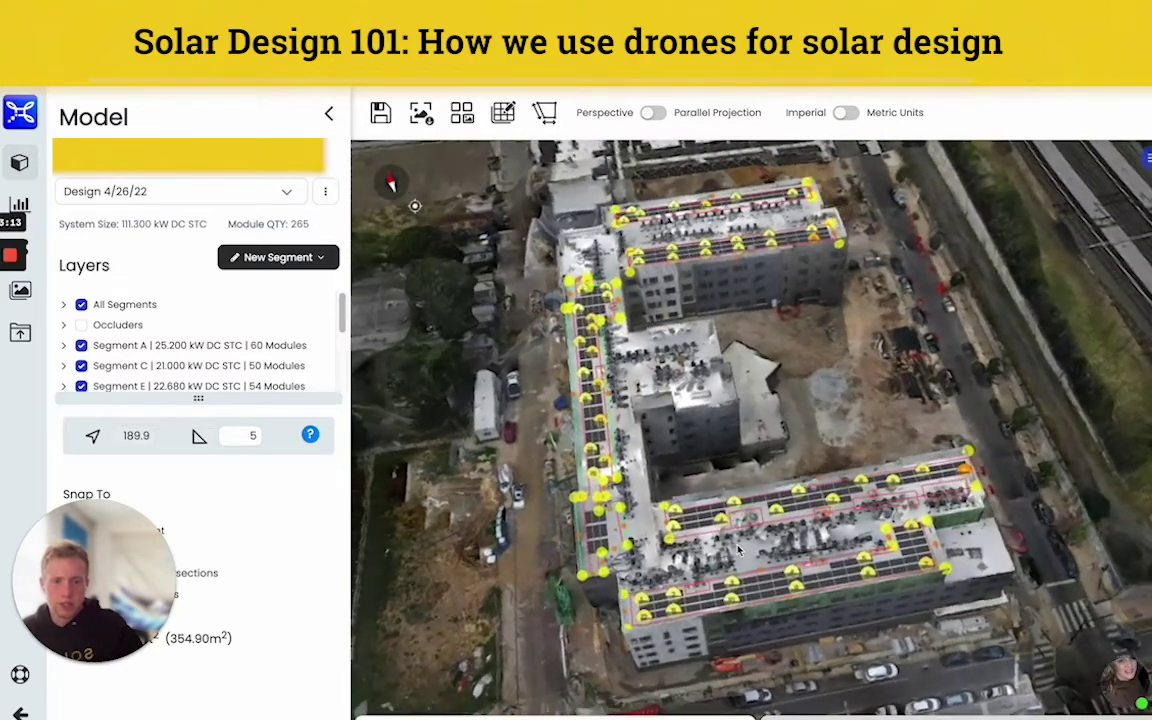
{"action": "scroll", "coordinate": [738, 549], "scroll_direction": "up", "scroll_amount": 4}
{"action": "left_click_drag", "start_coordinate": [834, 584], "coordinate": [823, 528]}
{"action": "scroll", "coordinate": [818, 563], "scroll_direction": "down", "scroll_amount": 2}
{"action": "scroll", "coordinate": [823, 528], "scroll_direction": "up", "scroll_amount": 3}
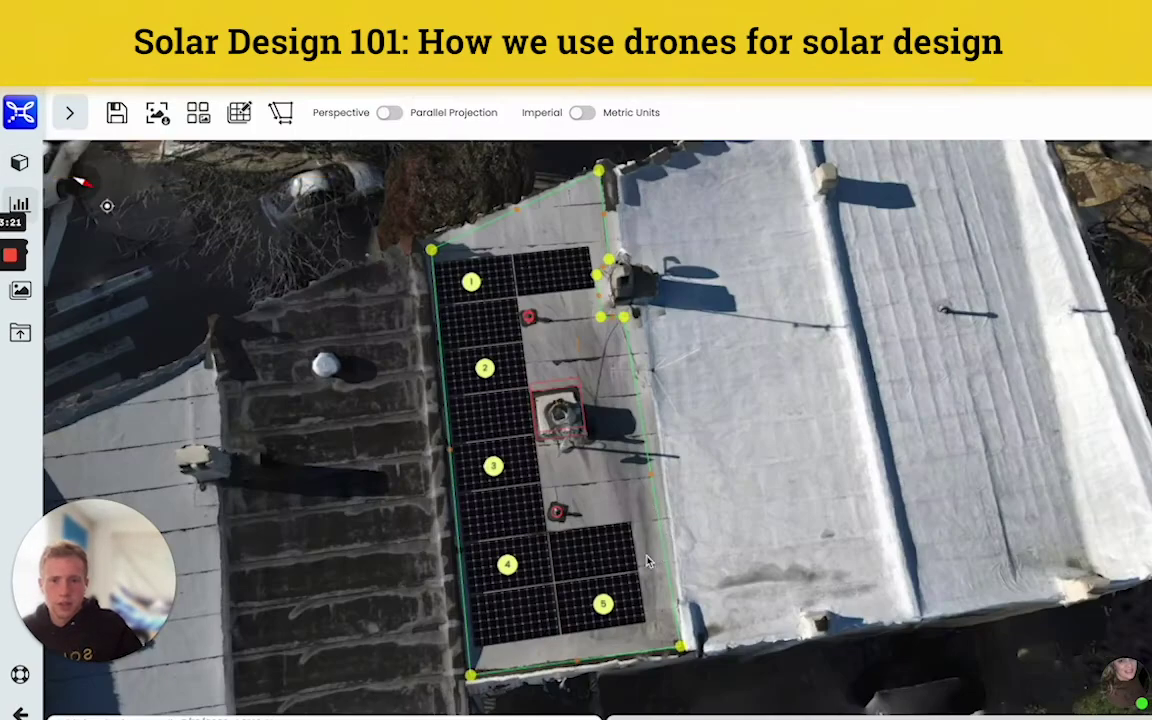
- Match the rowhouse model's view to the drone photo DJI_0014.JPG in Google Drive and compare the two
{"action": "scroll", "coordinate": [630, 580], "scroll_direction": "down", "scroll_amount": 3}
{"action": "left_click_drag", "start_coordinate": [568, 500], "coordinate": [715, 519]}
{"action": "left_click_drag", "start_coordinate": [650, 501], "coordinate": [695, 462]}
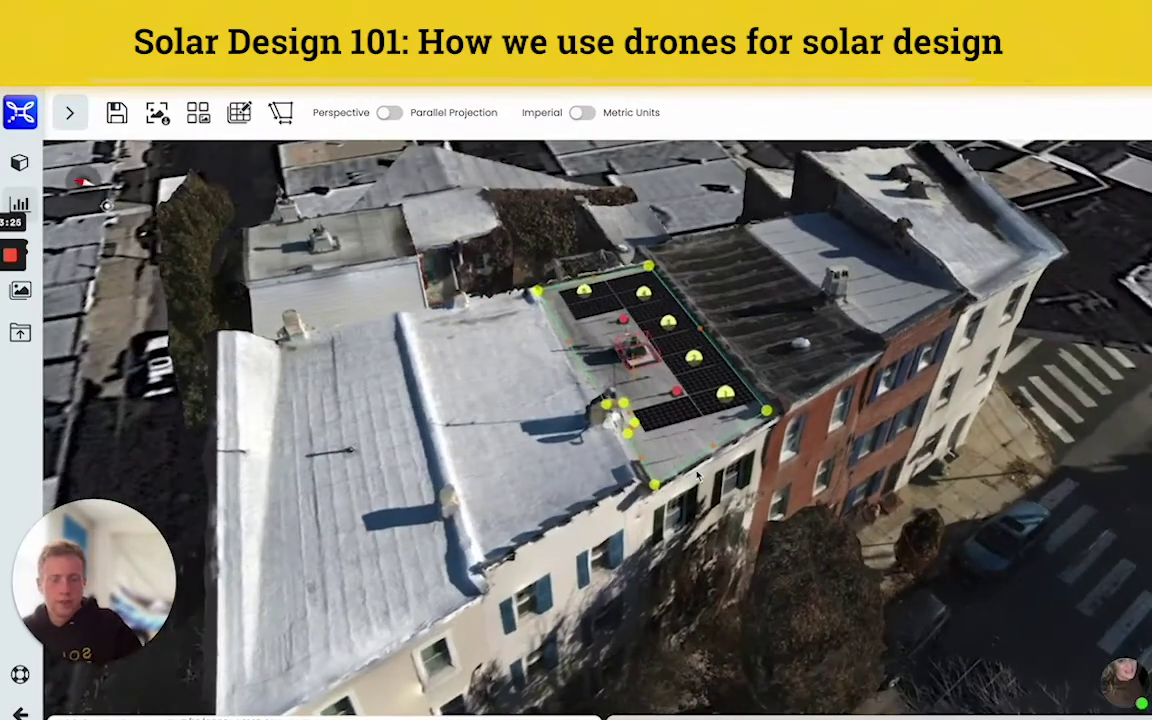
{"action": "right_click_drag", "start_coordinate": [695, 462], "coordinate": [637, 508]}
{"action": "scroll", "coordinate": [637, 508], "scroll_direction": "up", "scroll_amount": 5}
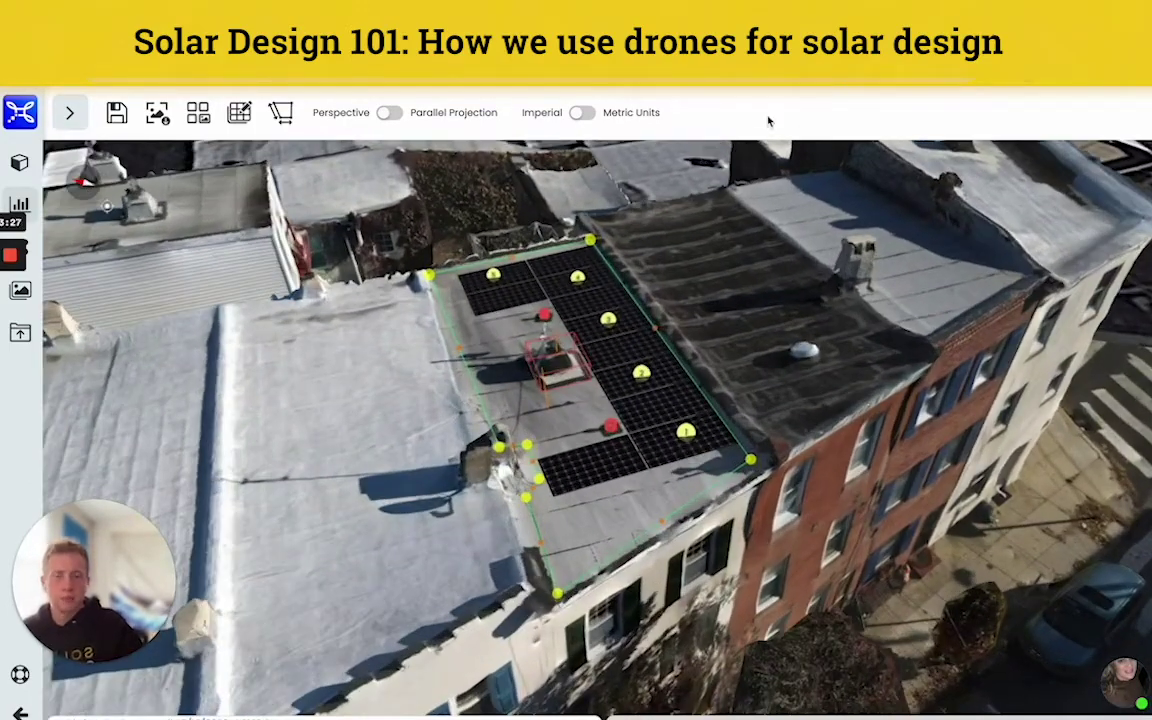
{"action": "key", "text": "ctrl+Tab"}
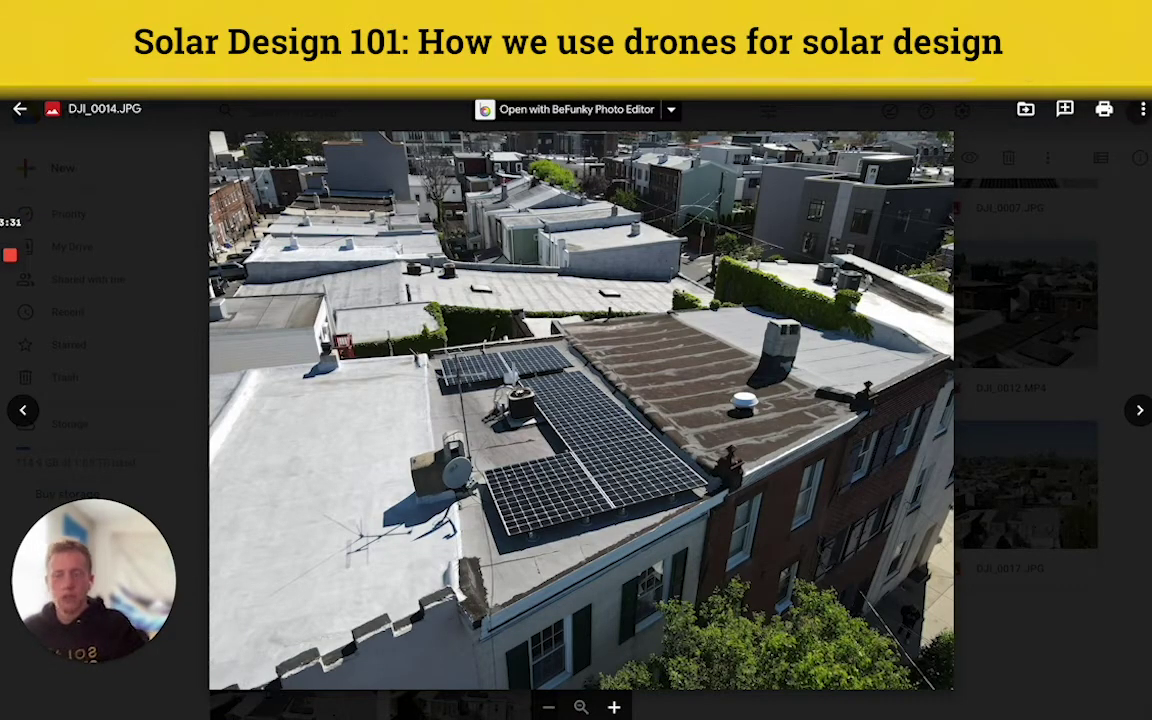
- Return to the rowhouse model and view the roof array from the street side
{"action": "key", "text": "ctrl+shift+Tab"}
{"action": "scroll", "coordinate": [586, 565], "scroll_direction": "down", "scroll_amount": 4}
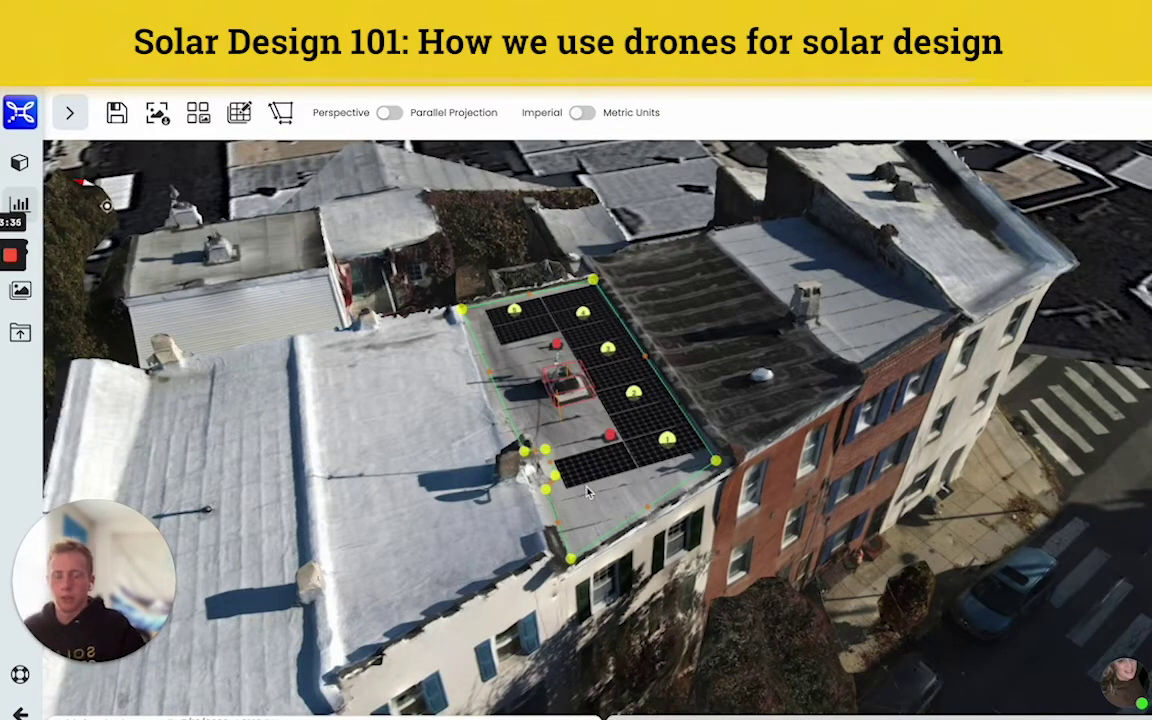
{"action": "left_click_drag", "start_coordinate": [657, 484], "coordinate": [722, 550]}
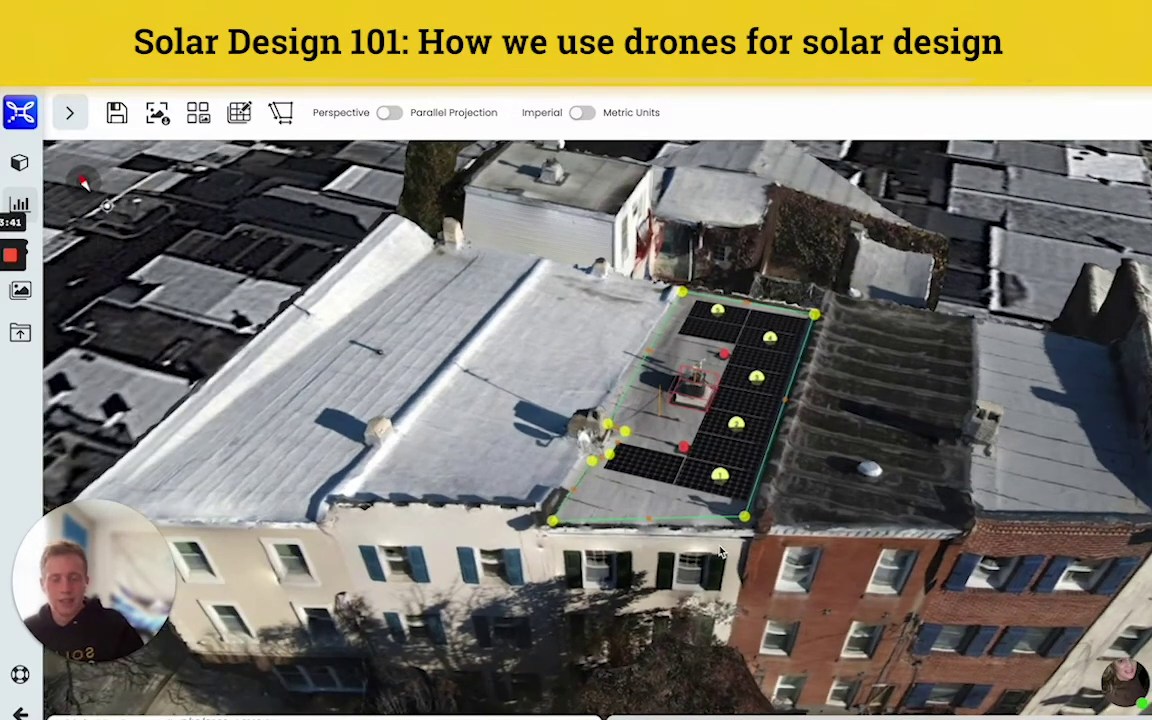